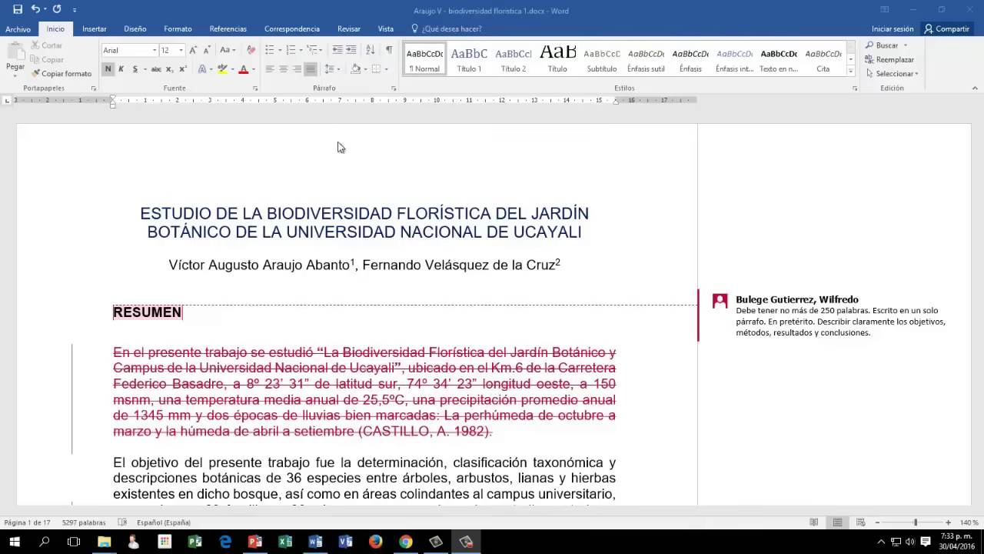
- Turn on Control de cambios on the Revisar tab, then scroll the manuscript down slightly
left_click(65, 33)
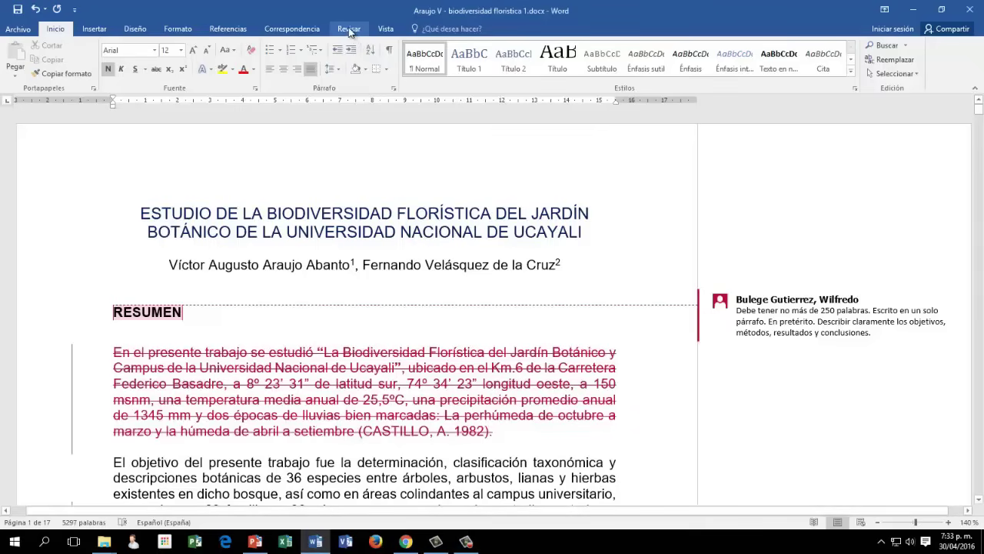
mouse_move(341, 146)
left_click(344, 29)
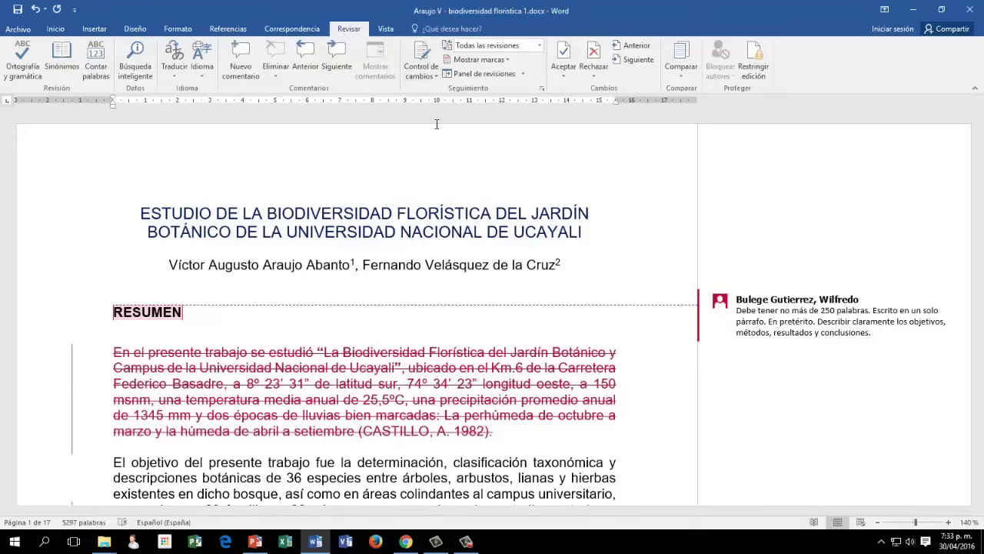
left_click(421, 56)
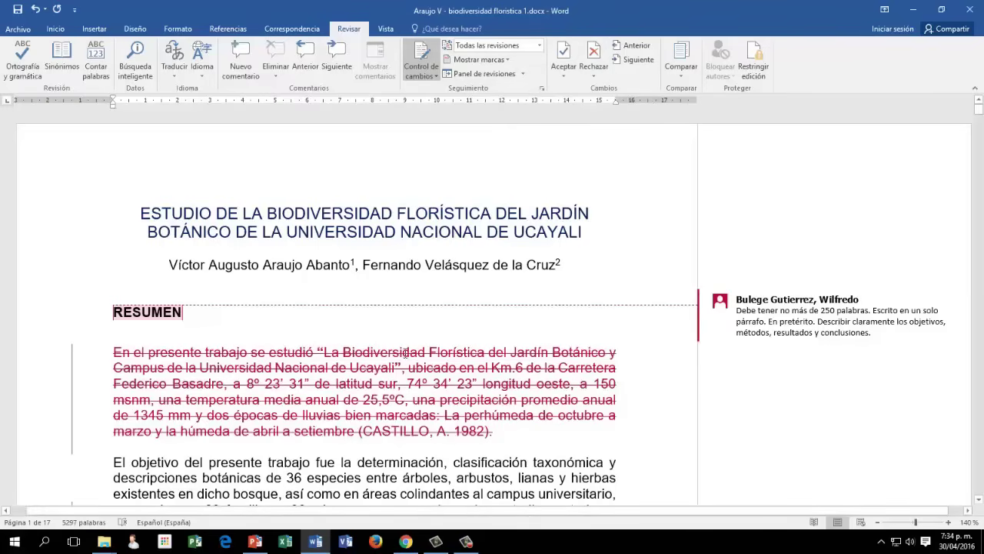
left_click(978, 502)
left_click_drag(978, 502, 979, 502)
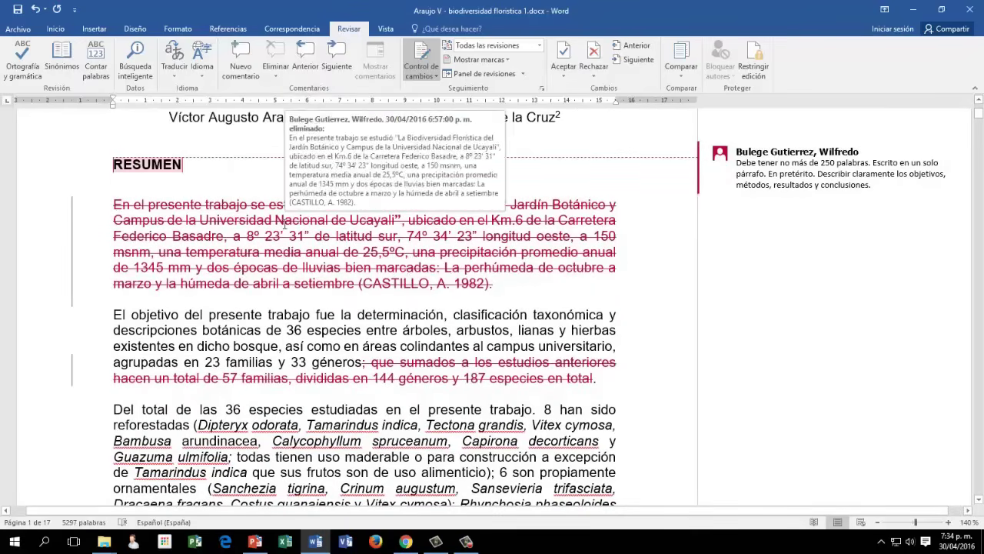
- Accept the deleted first abstract paragraph and the deleted clause after '33 géneros'
left_click(285, 221)
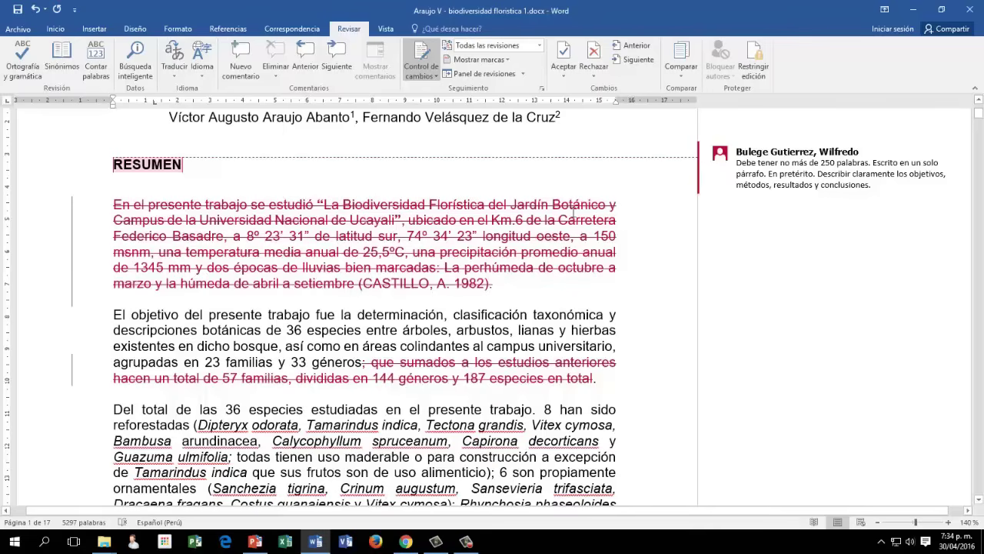
left_click(564, 54)
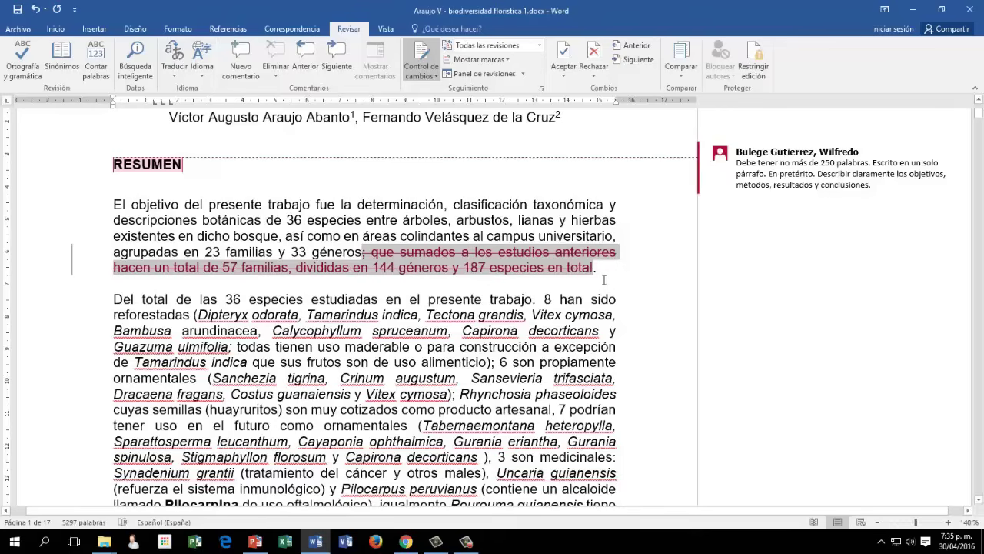
left_click(564, 52)
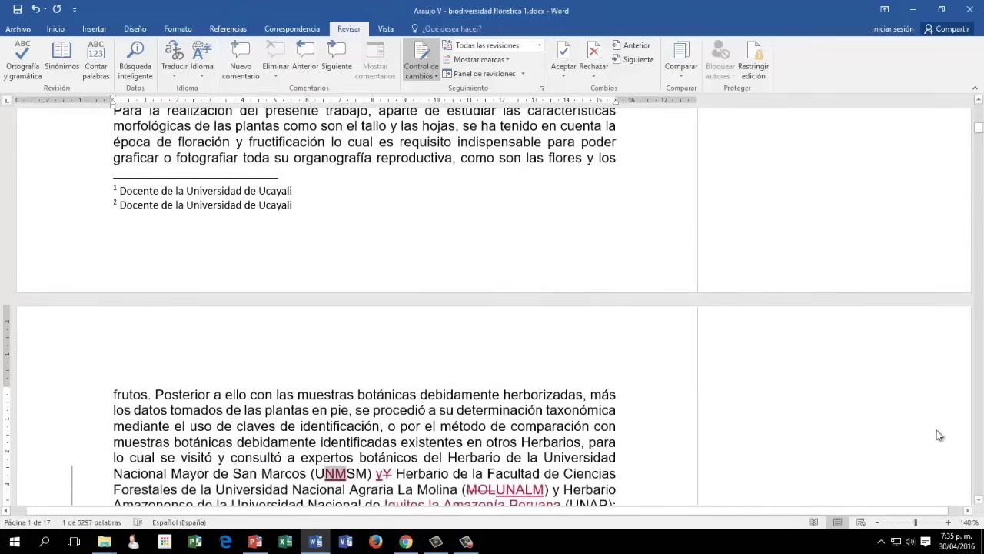
- Scroll down to the methods passage on herbarium consultations and its MOL/UNALM edits
left_click(978, 498)
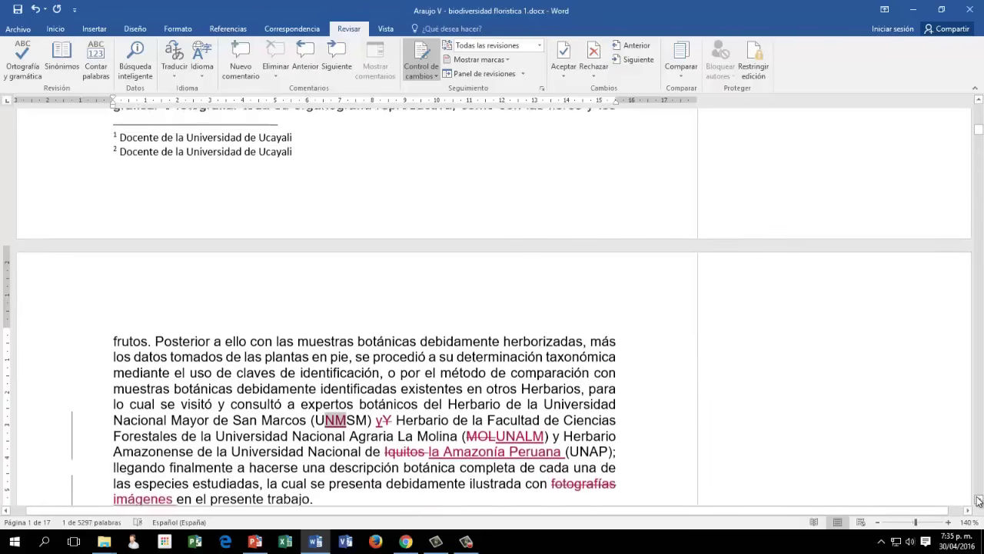
left_click(978, 500)
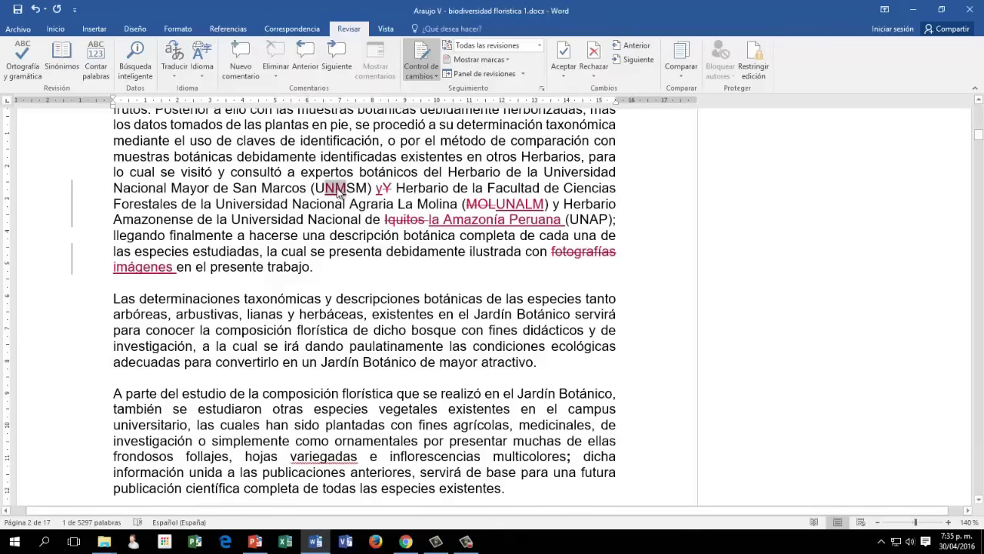
- Accept the seven revisions: 'NM', lowercase 'y', 'MOL'→'UNALM', 'Iquitos'→'la Amazonía Peruana'
left_click(563, 52)
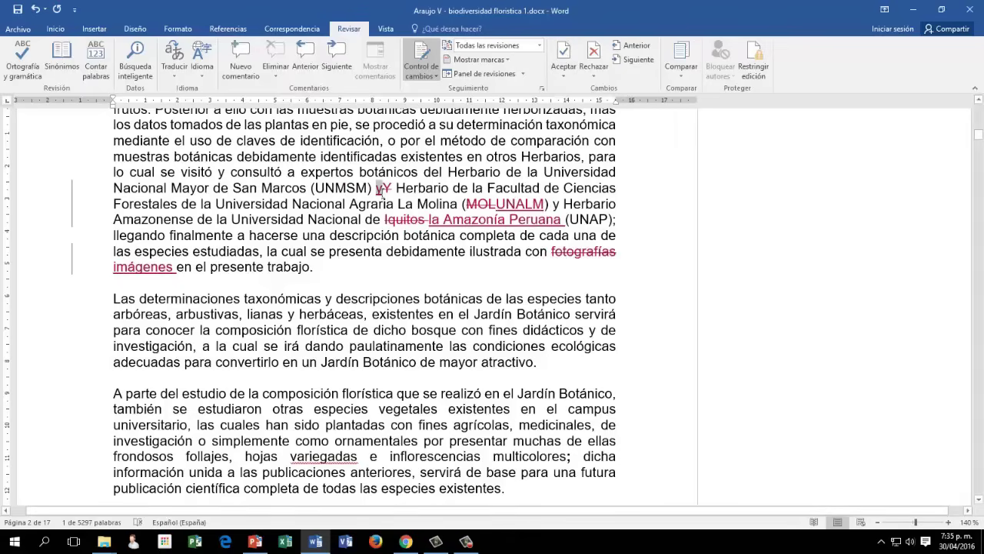
left_click(563, 54)
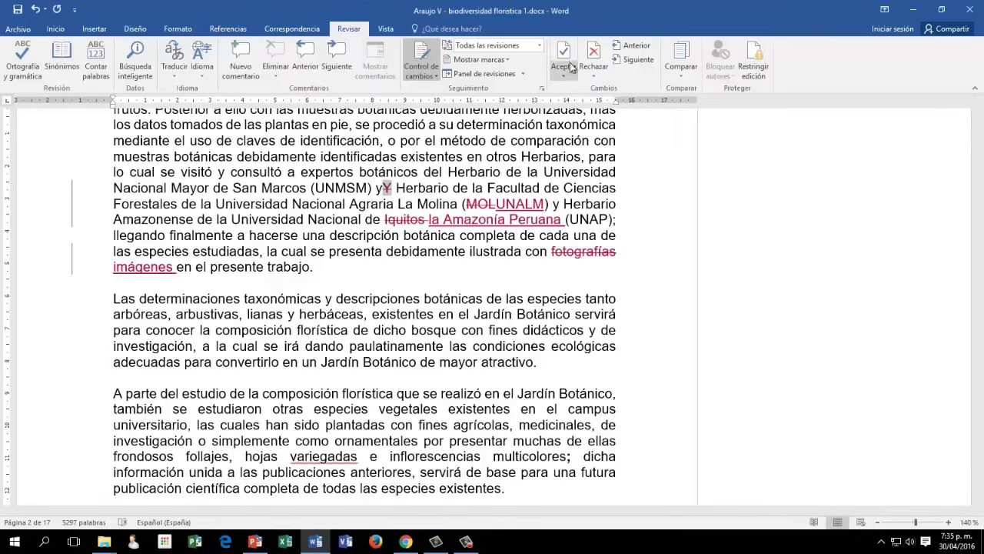
left_click(564, 54)
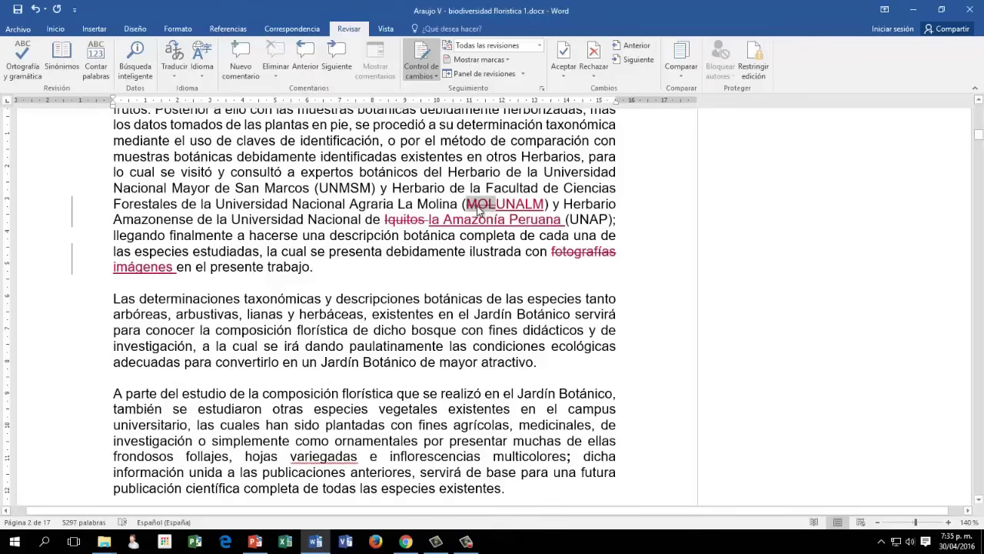
left_click(564, 54)
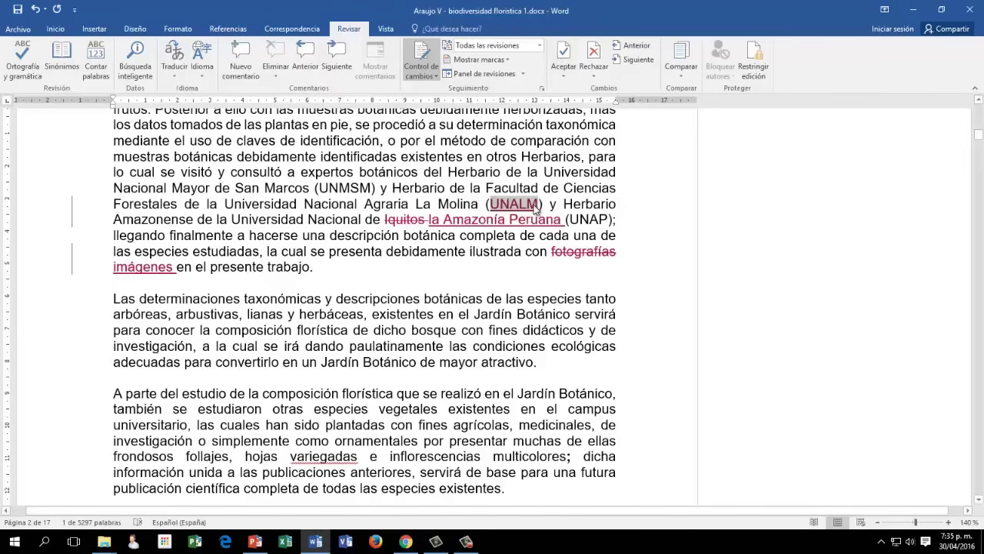
left_click(565, 54)
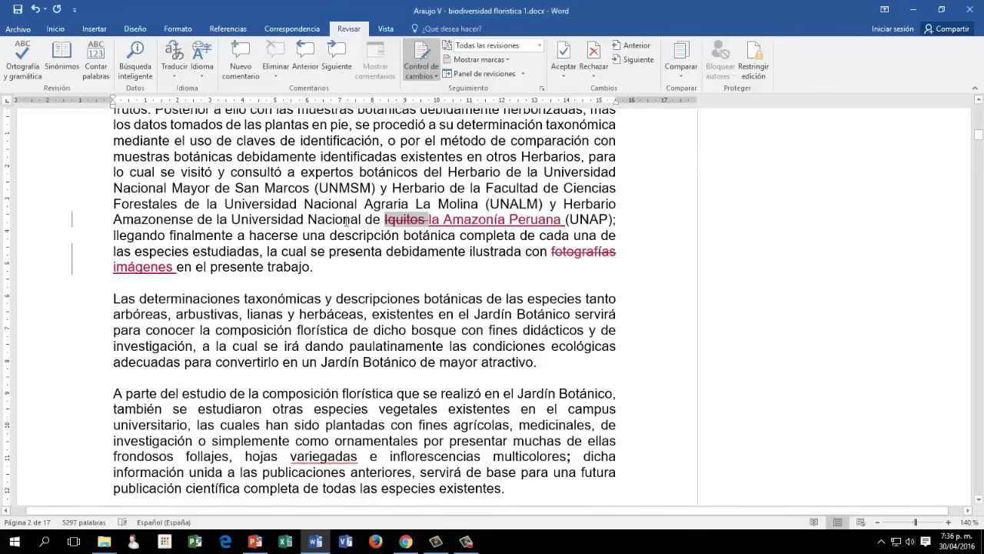
left_click(563, 52)
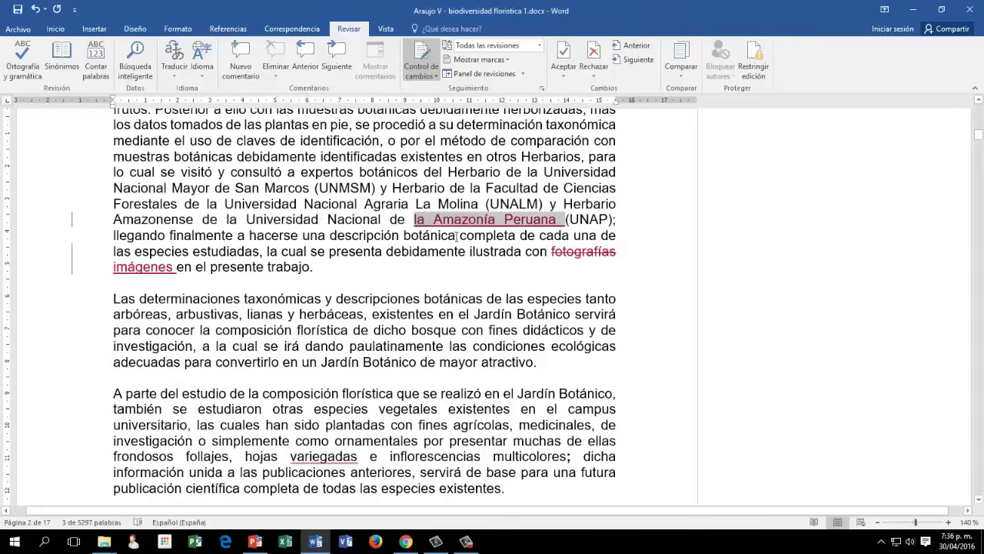
left_click(563, 54)
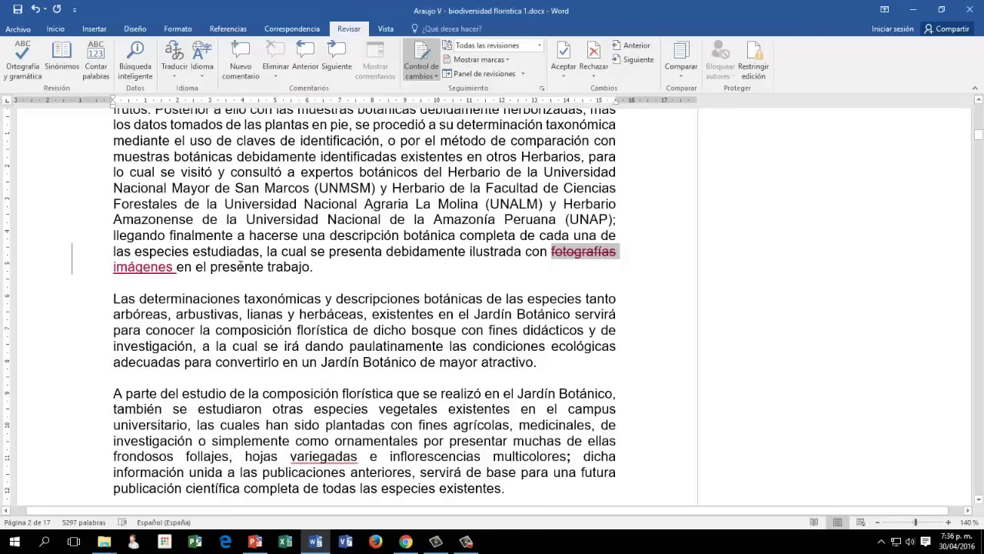
- Reject both the deletion of 'fotografías' and the inserted 'imágenes'
left_click(526, 254)
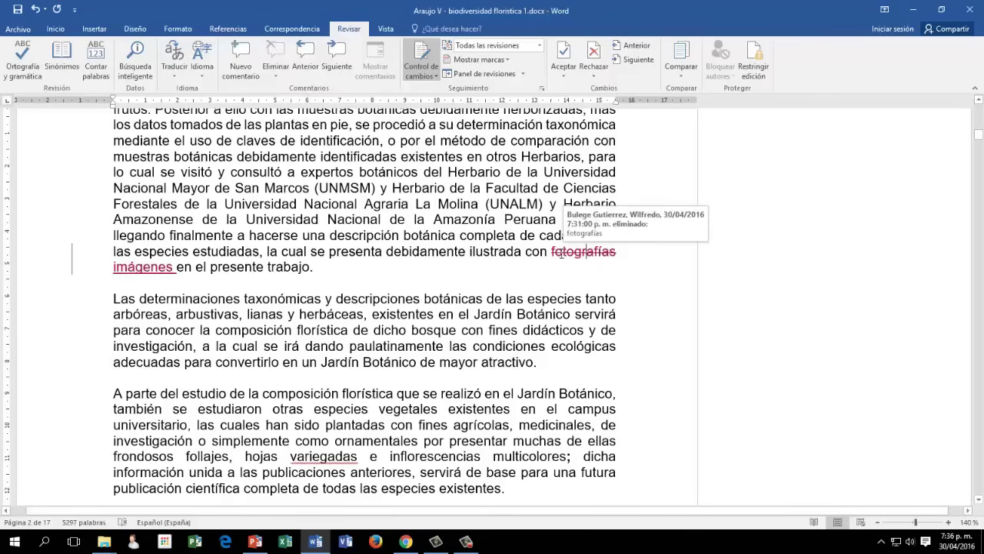
left_click(592, 54)
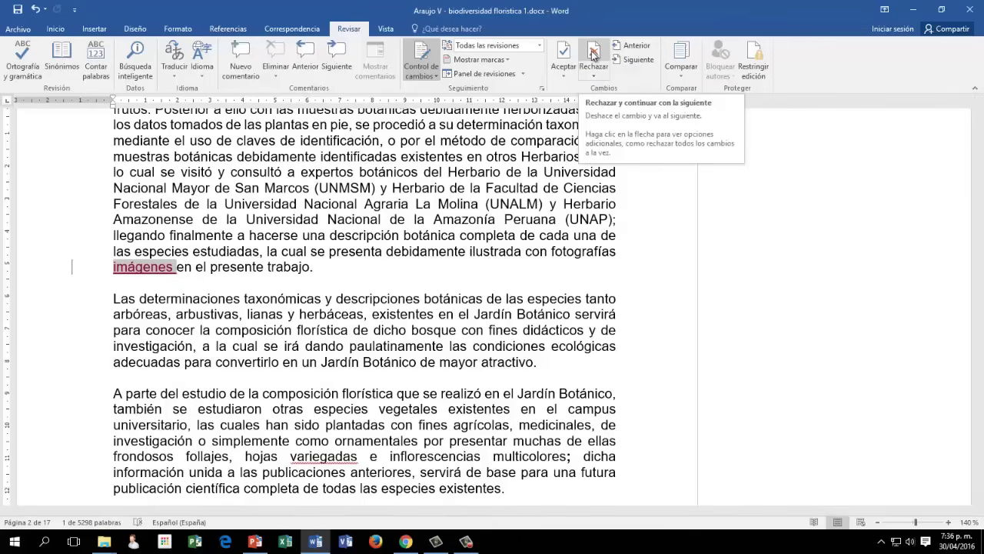
left_click(594, 52)
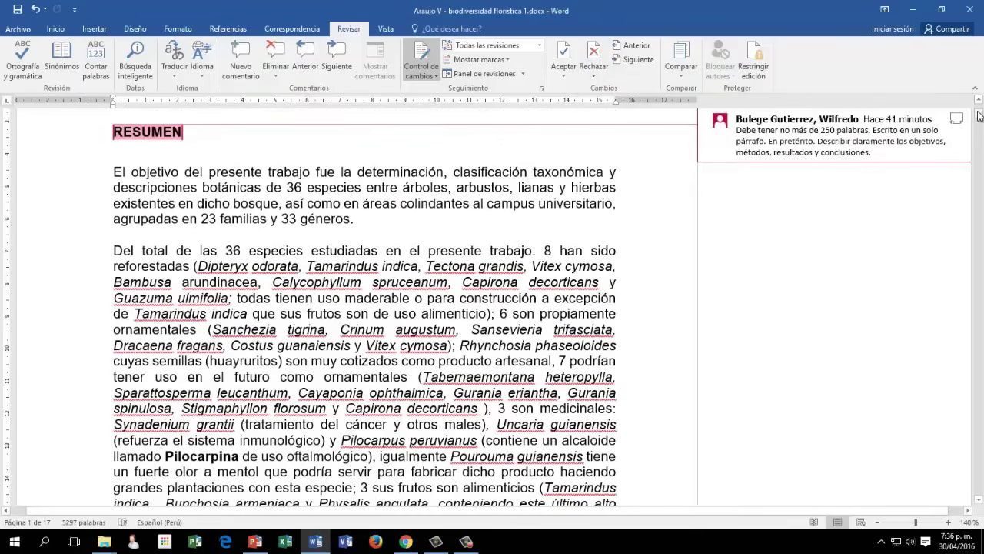
- Scroll back to the RESUMEN abstract and delete its reviewer comment
left_click_drag(979, 119, 980, 116)
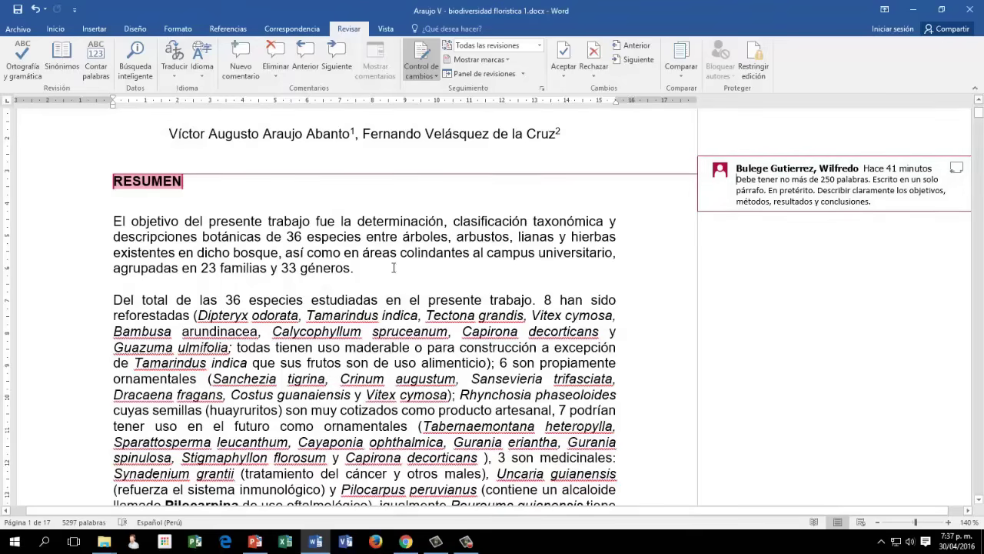
left_click(164, 180)
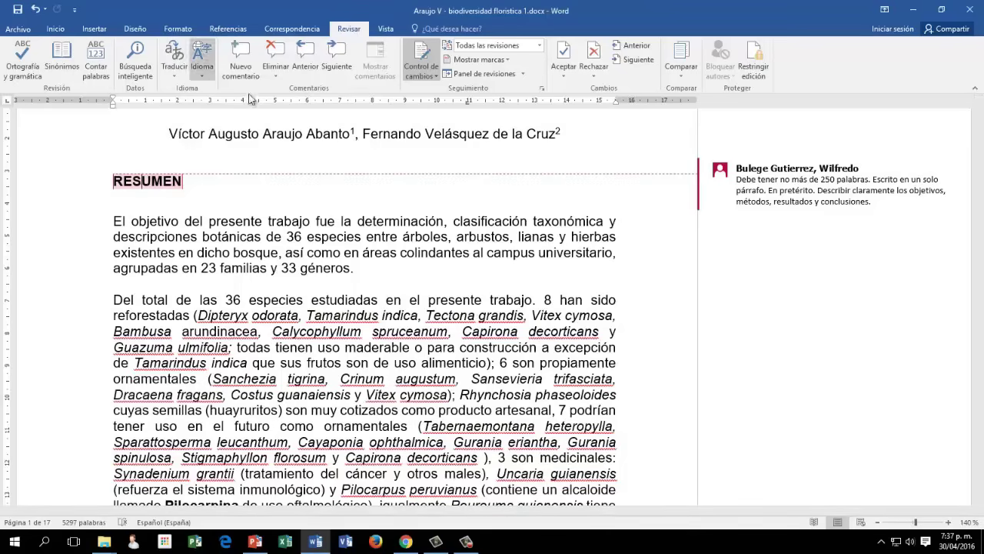
left_click(273, 50)
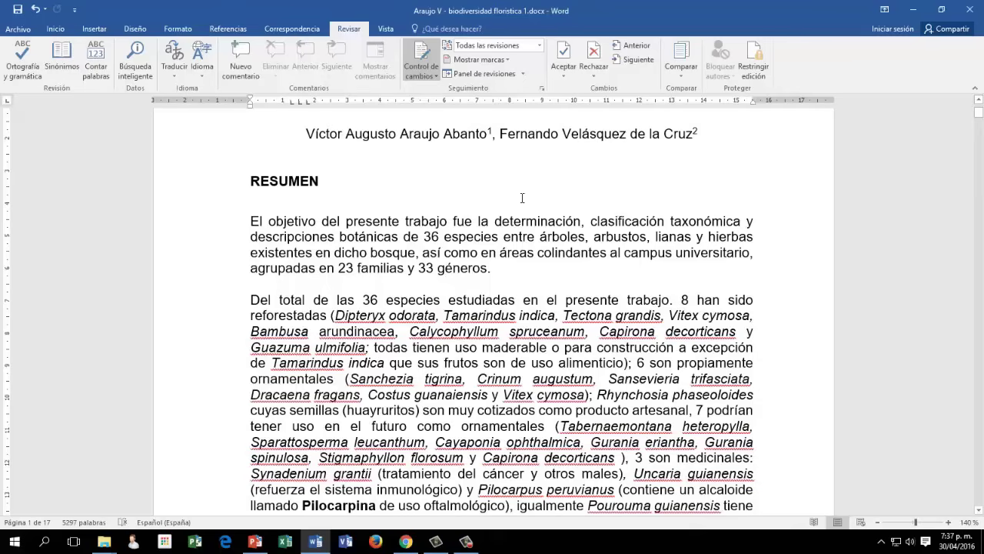
- Turn off tracking and merge 'Del total de las 36 especies' into the objective paragraph
left_click(419, 53)
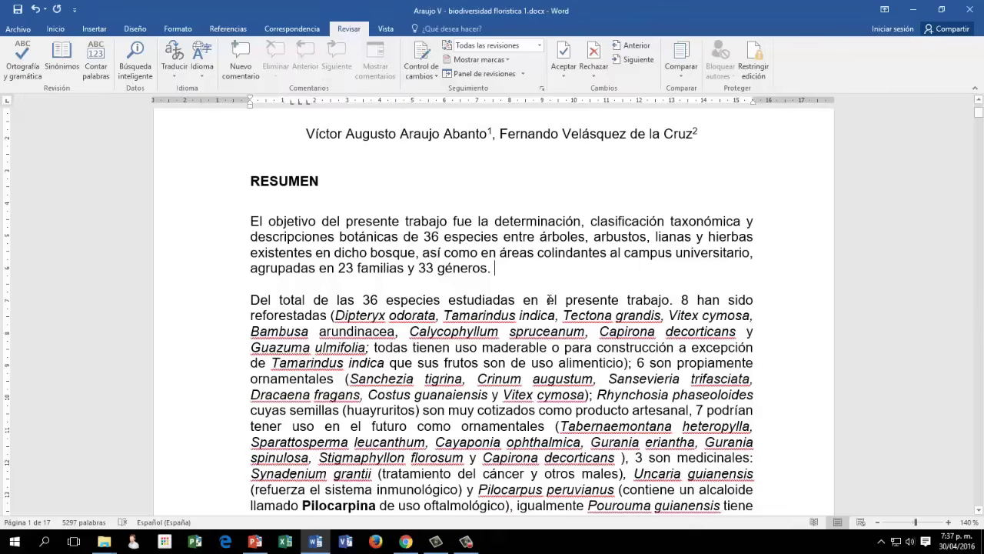
key("Delete")
key("Delete")
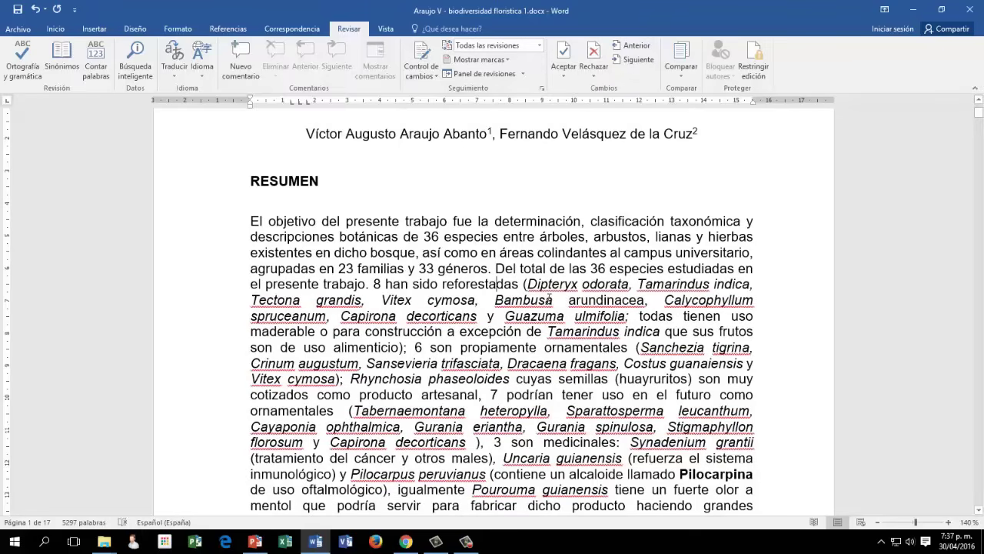
key("Down")
key("Down")
key("Down")
key("Down")
key("Down")
key("Down")
key("Down")
key("Down")
key("Down")
key("Down")
key("Down")
key("Down")
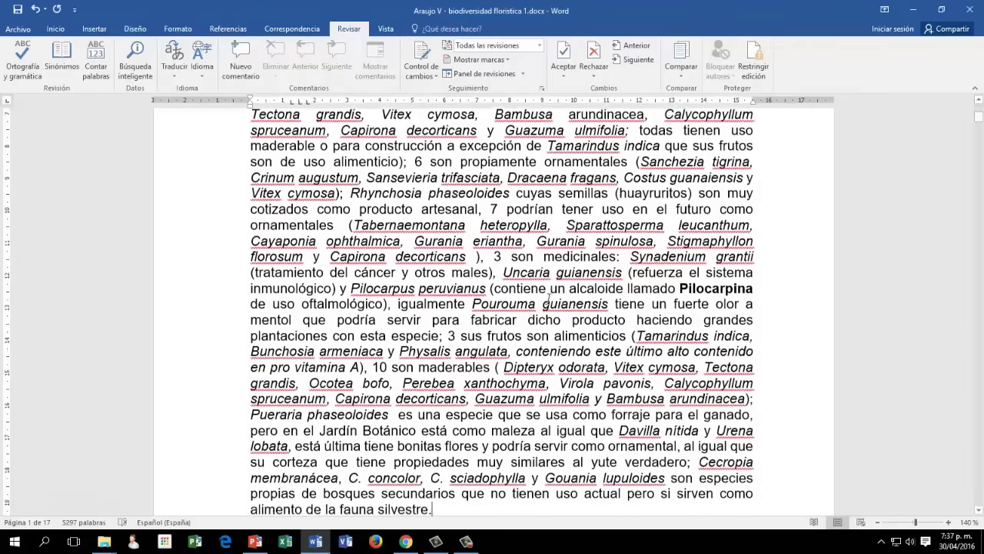
key("Down")
key("Down")
key("Down")
key("Down")
key("Down")
key("Down")
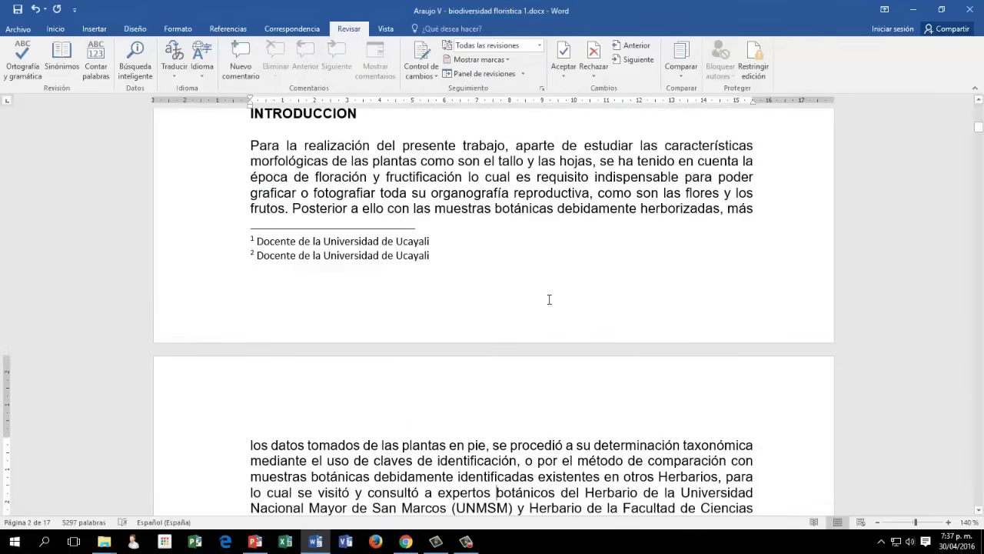
- Go back to the title and place the cursor in the merged RESUMEN paragraph
key("Up")
key("Up")
key("Up")
key("Up")
key("Up")
key("Up")
key("Up")
key("Up")
key("Up")
key("Up")
key("Up")
key("Up")
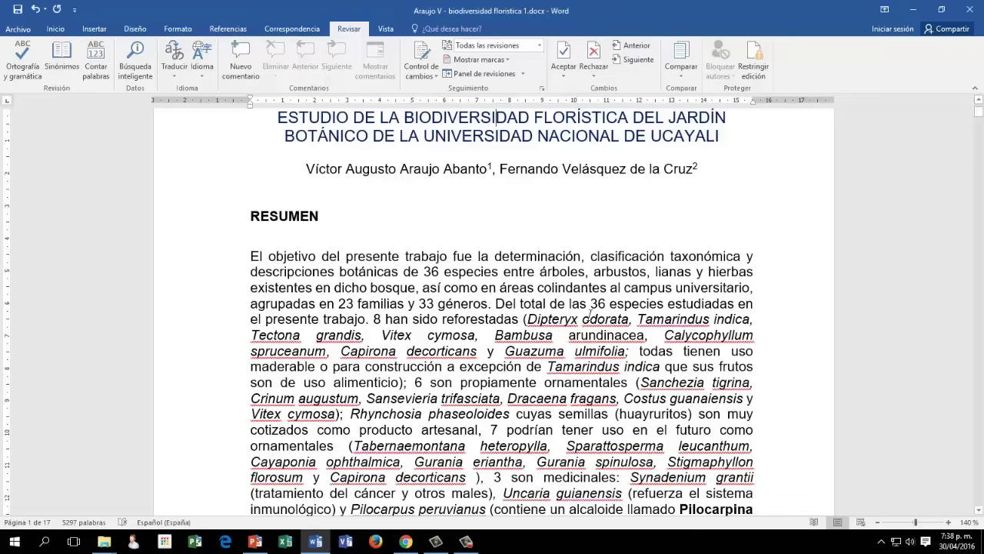
left_click(497, 364)
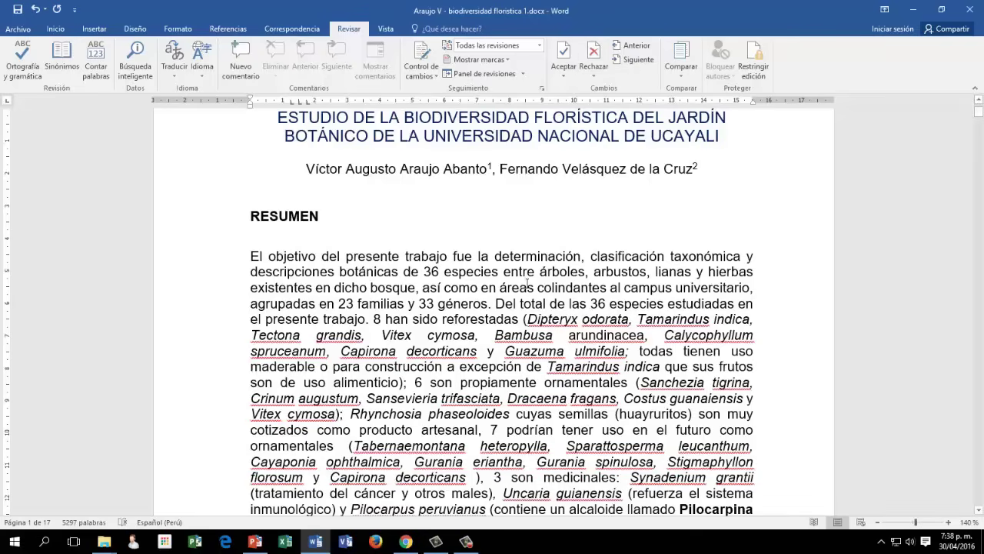